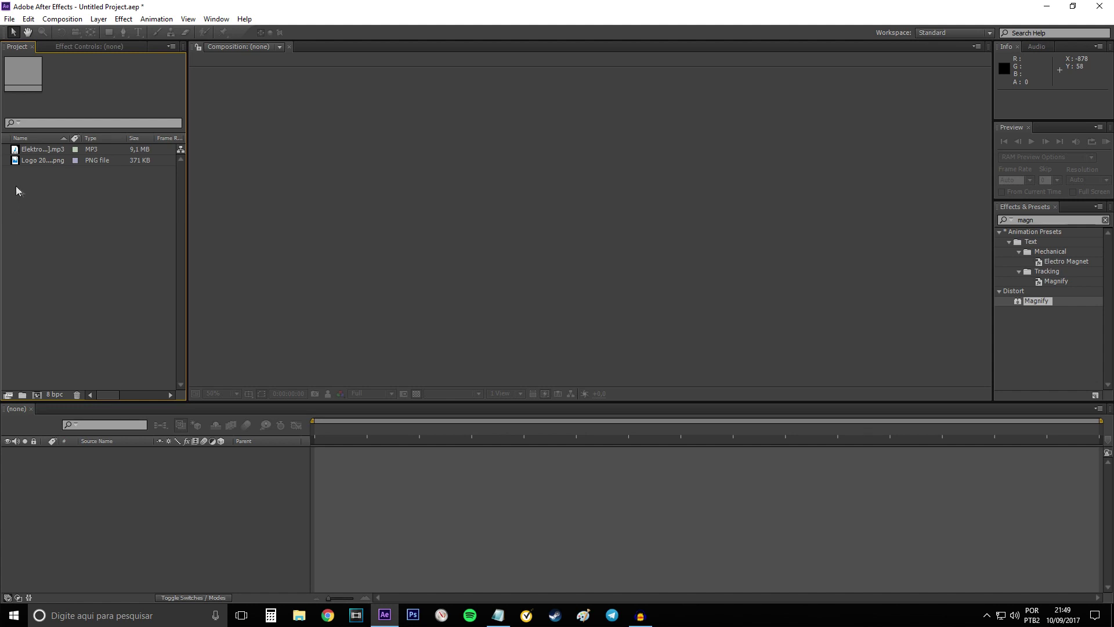
# Create an HDTV 1080 29.97 fps, 30-second composition named QualquerNome.
pyautogui.click(57, 21)
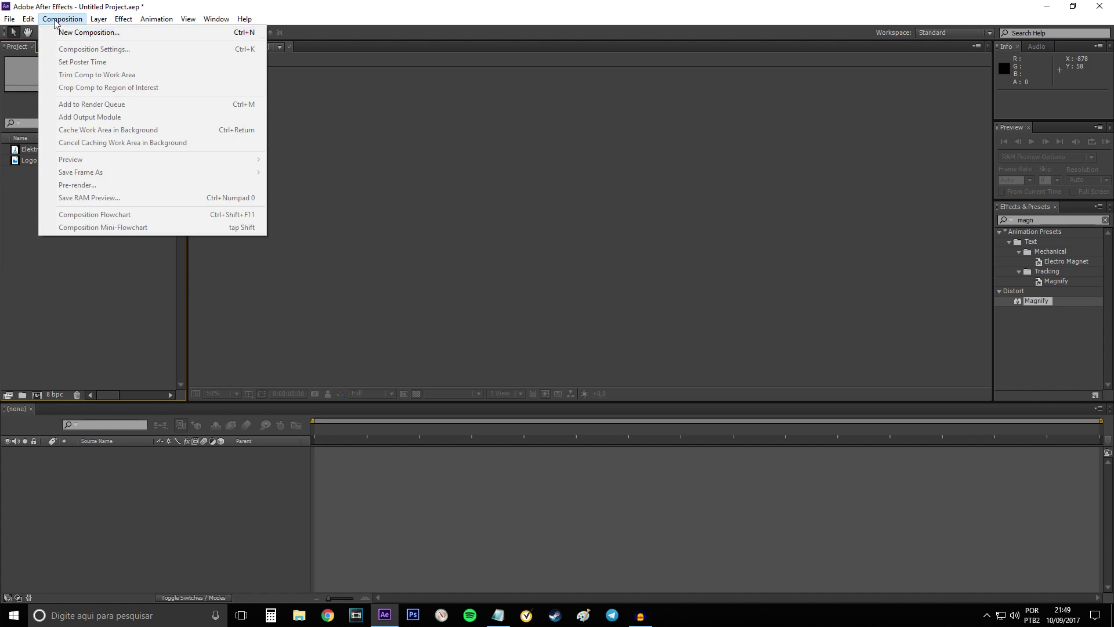
pyautogui.click(126, 34)
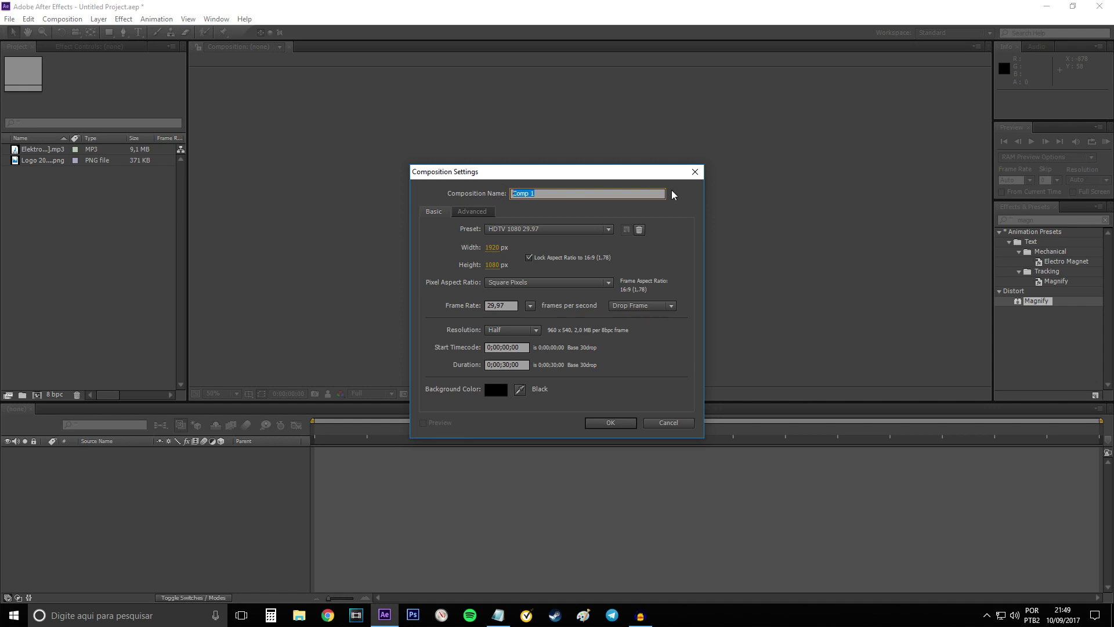
pyautogui.write('QualquerNome')
pyautogui.click(611, 423)
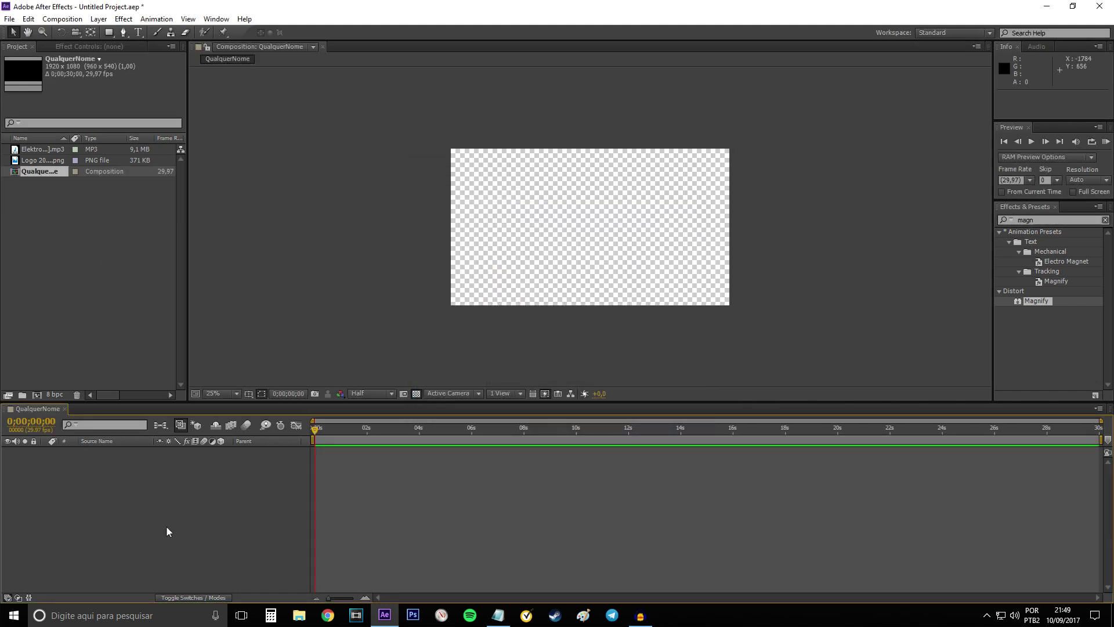
pyautogui.click(61, 222)
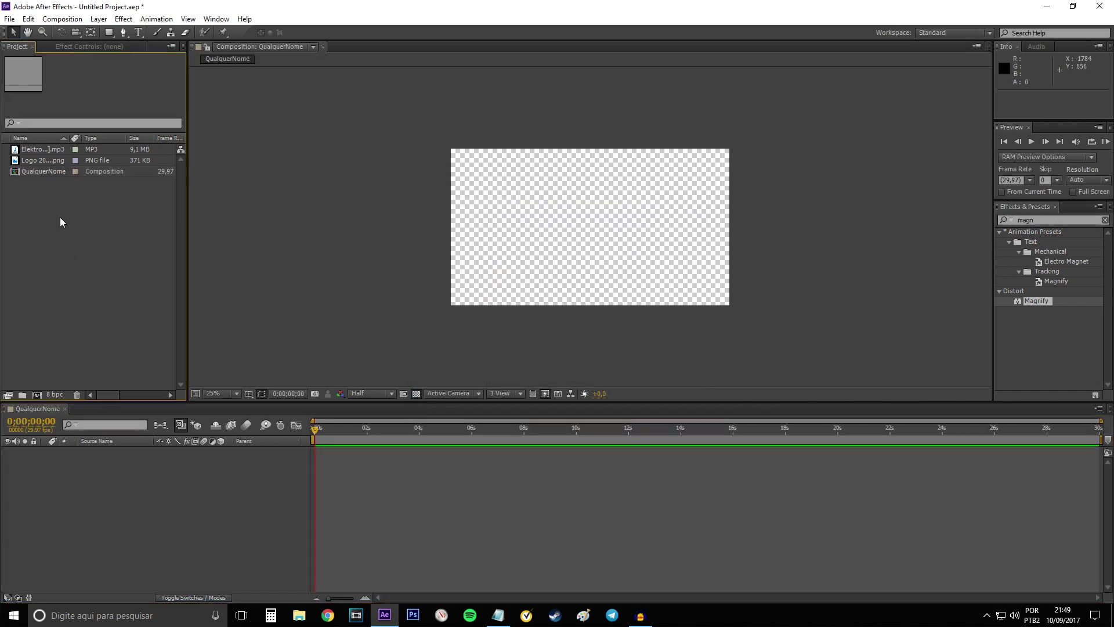
pyautogui.rightClick(67, 270)
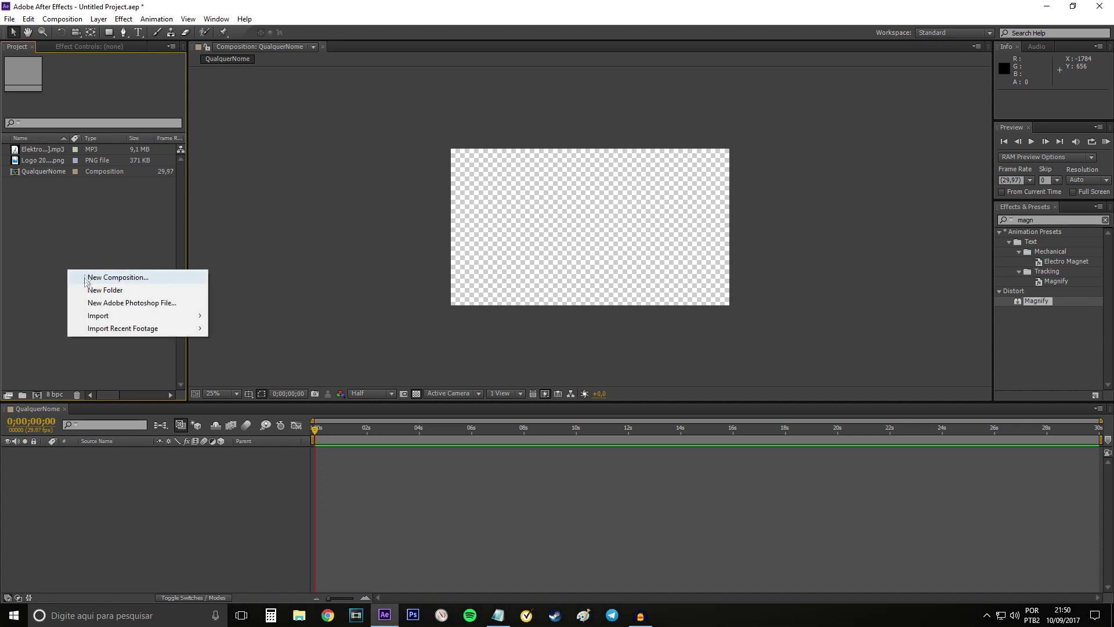
pyautogui.moveTo(119, 317)
pyautogui.click(231, 318)
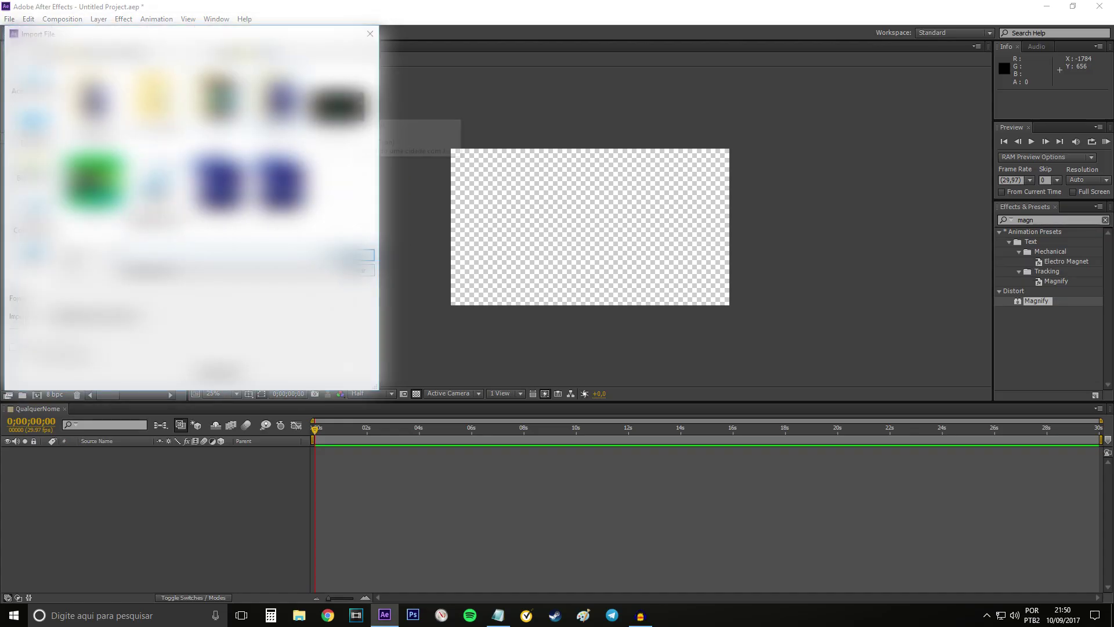
pyautogui.click(355, 254)
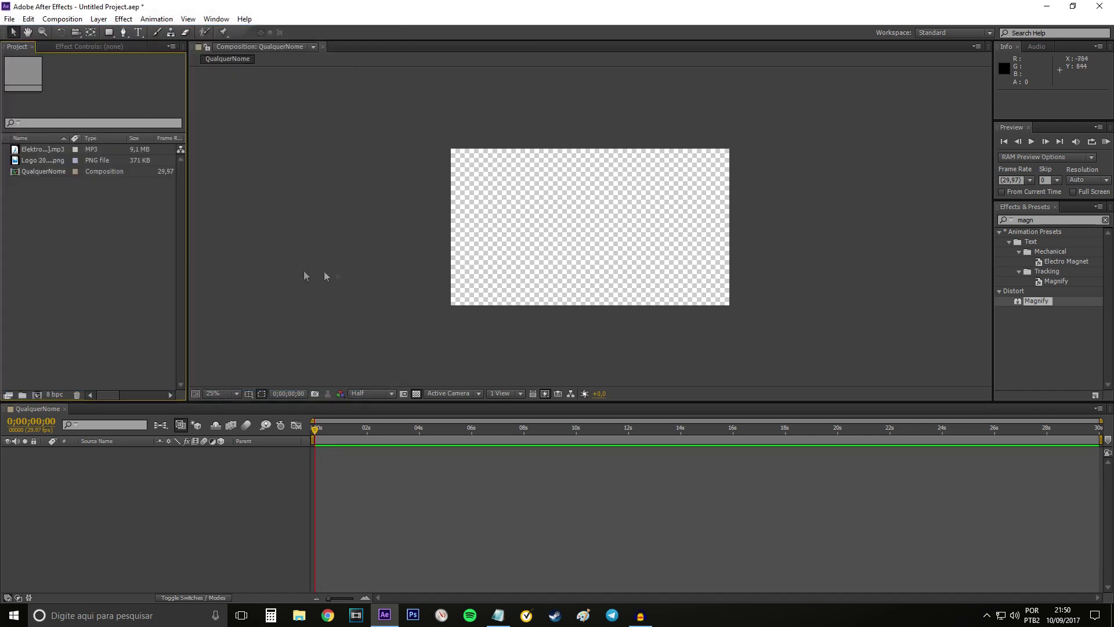
pyautogui.click(46, 160)
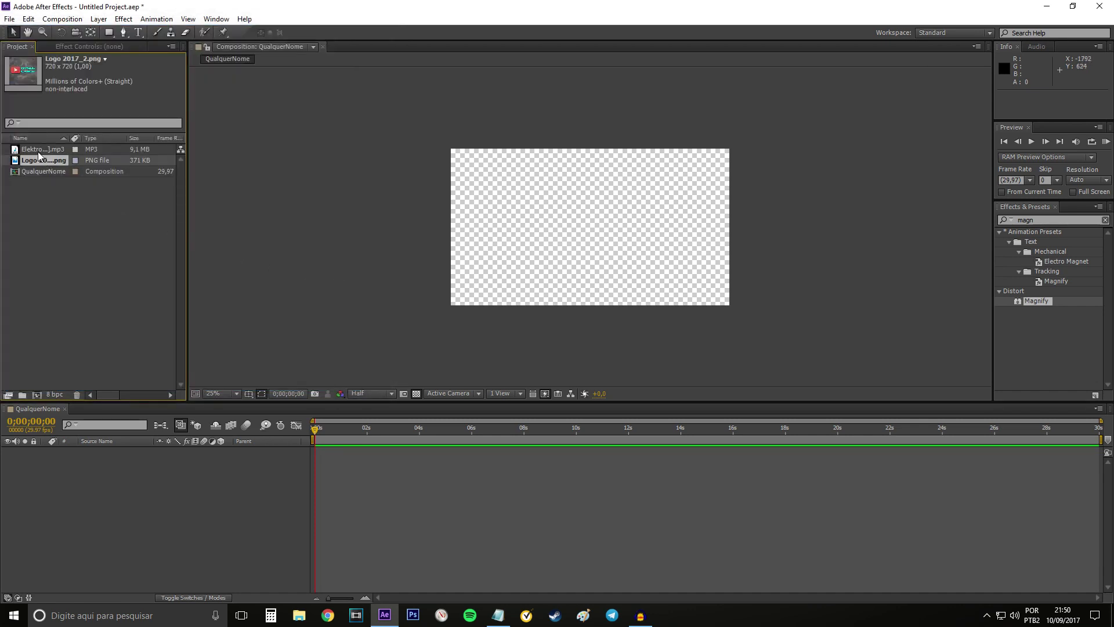
# Drag the logo PNG and the MP3 from the Project panel into the QualquerNome timeline.
pyautogui.keyDown('shift'); pyautogui.click(41, 149); pyautogui.keyUp('shift')
pyautogui.moveTo(39, 155); pyautogui.dragTo(85, 493)
pyautogui.click(90, 491)
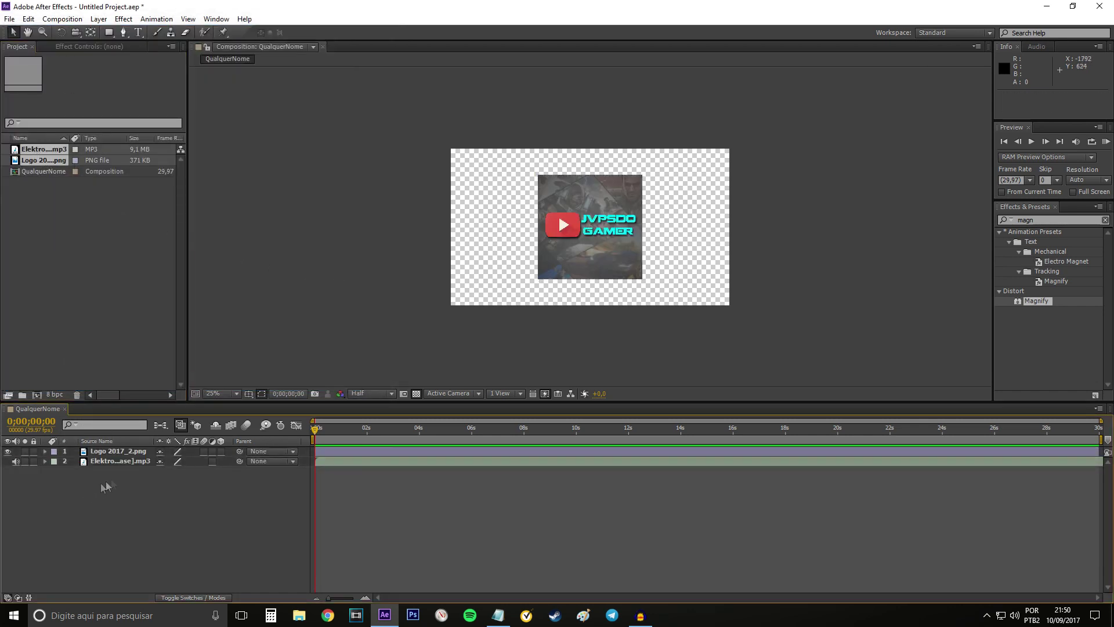
# Scale the logo layer out to the frame edges so it fills the composition.
pyautogui.click(592, 227)
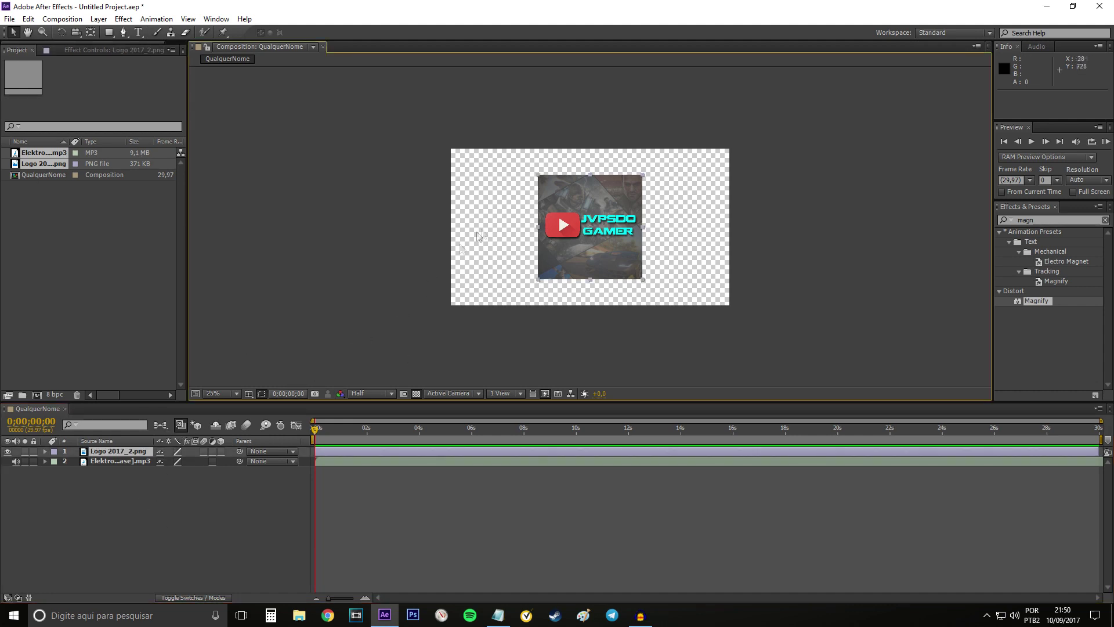
pyautogui.moveTo(536, 174); pyautogui.dragTo(442, 145)
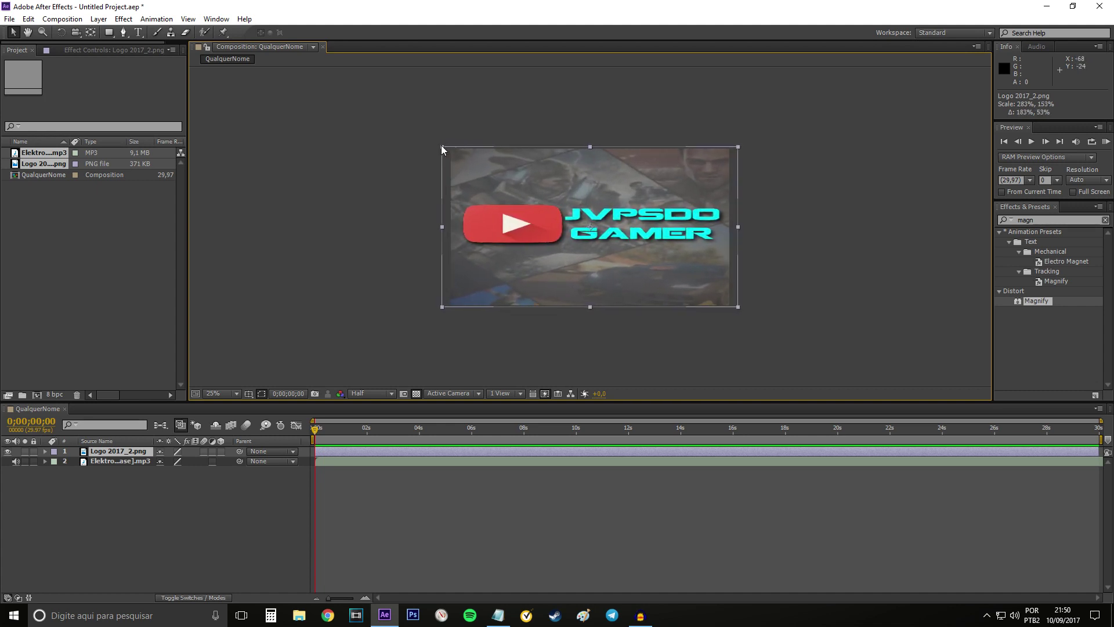
pyautogui.click(197, 509)
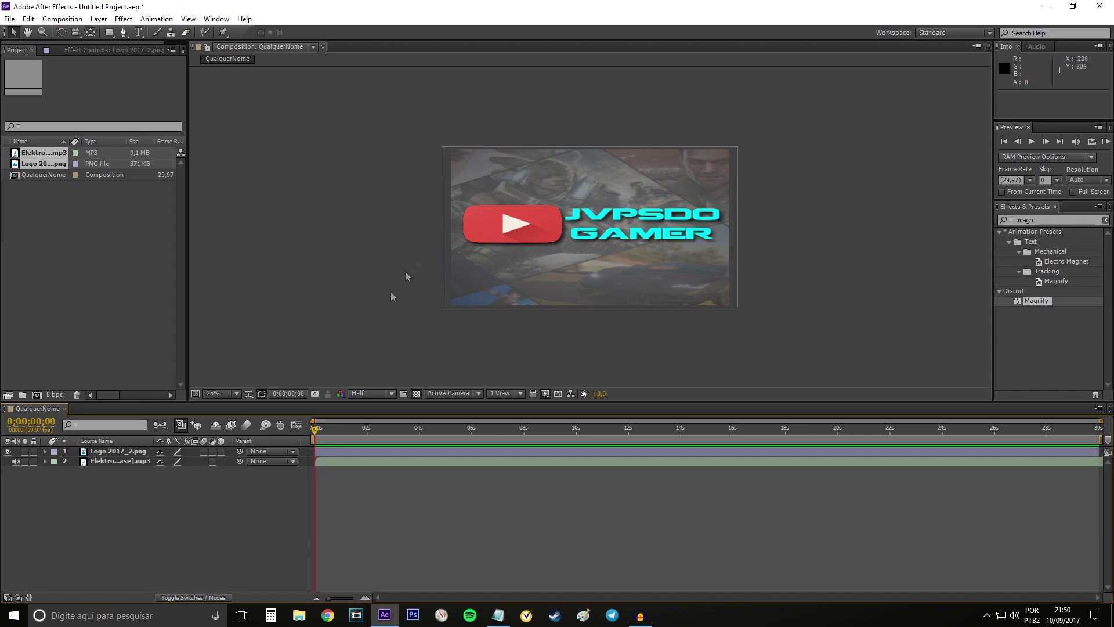
pyautogui.click(114, 463)
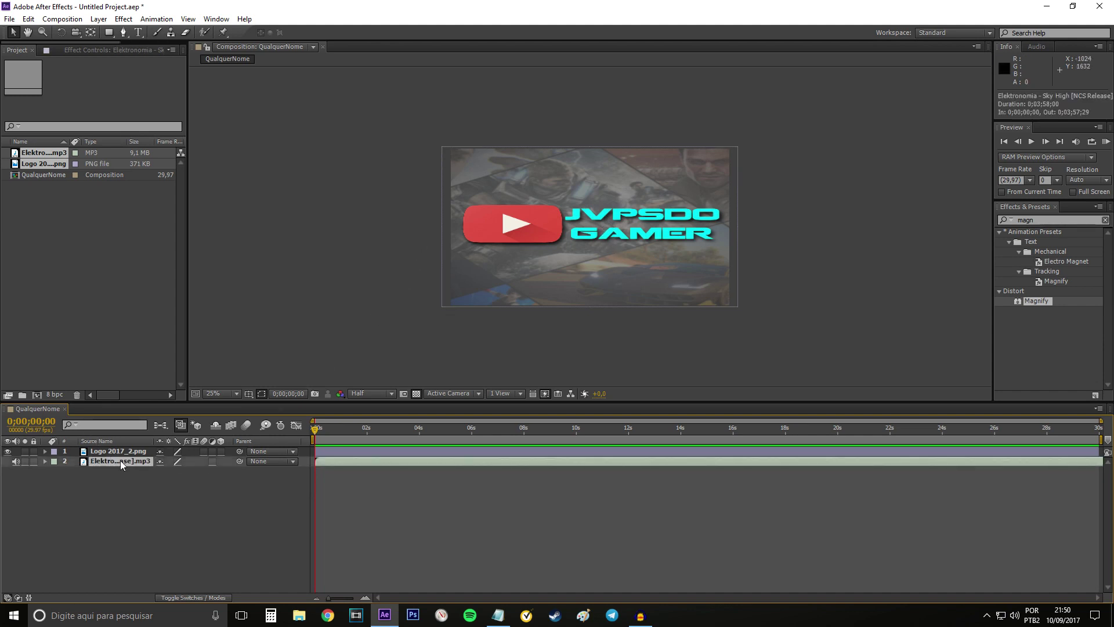
# Pre-compose the MP3 layer into a new composition named 'Music' and open it.
pyautogui.rightClick(122, 465)
pyautogui.click(179, 365)
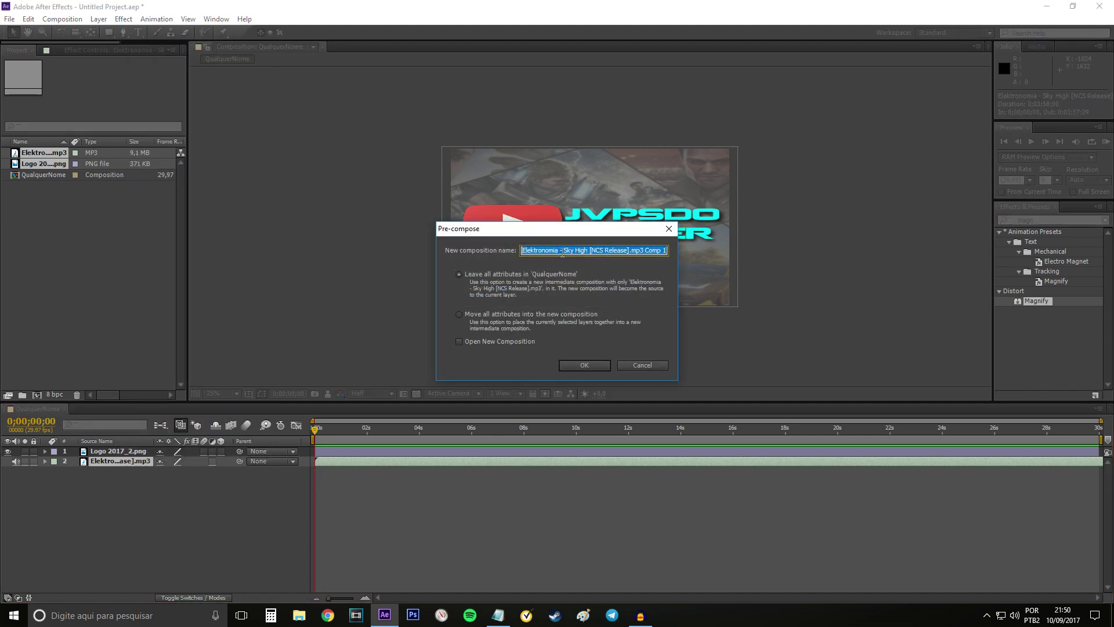
pyautogui.write('Music')
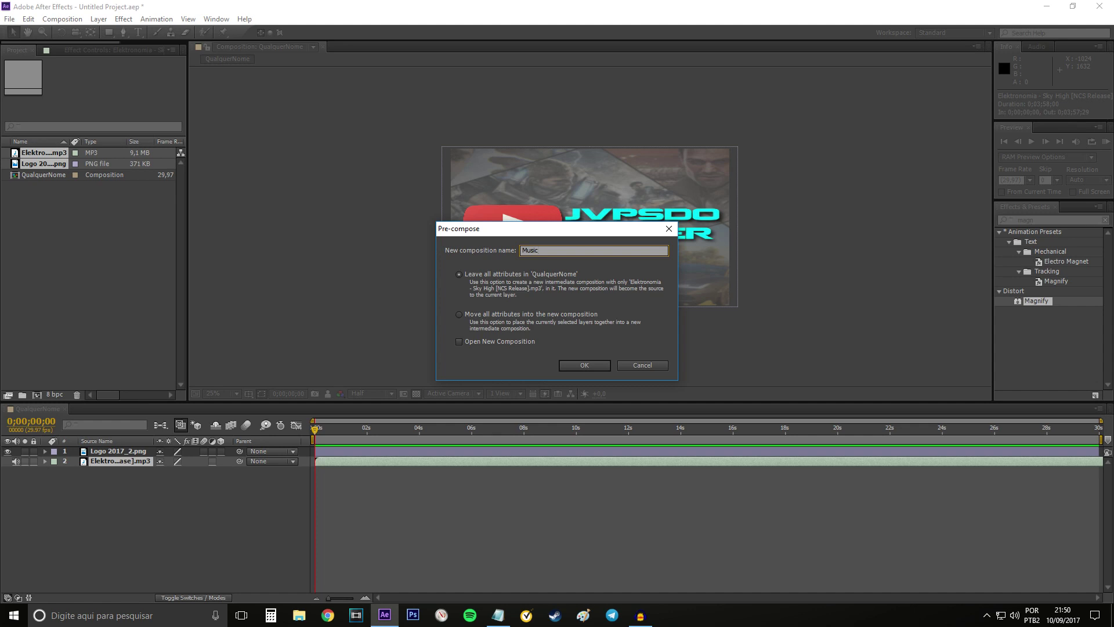
pyautogui.click(584, 366)
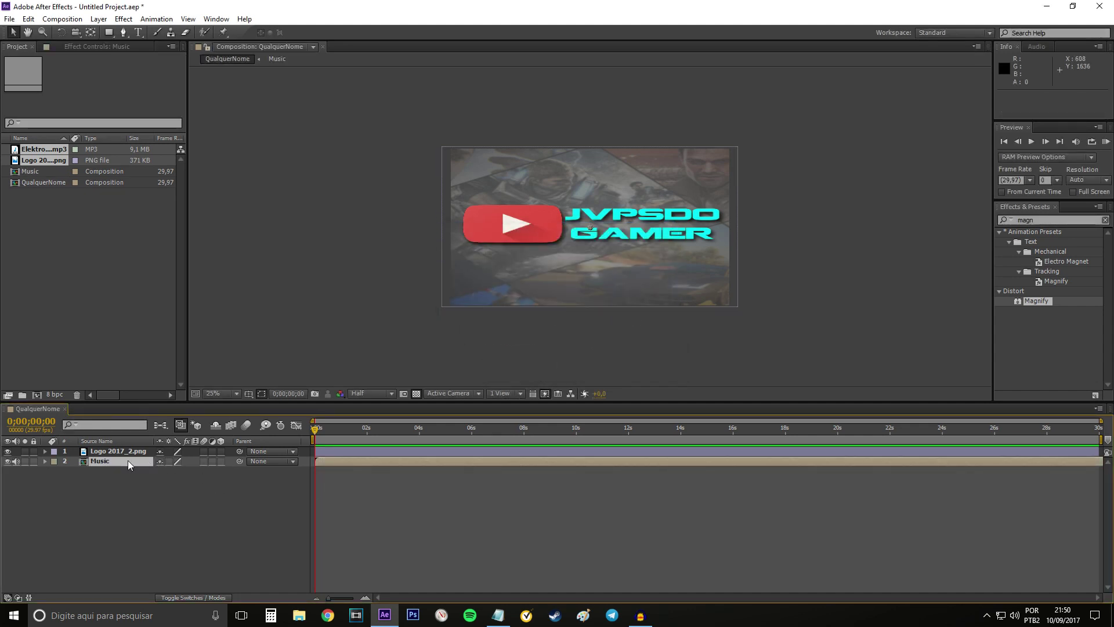
pyautogui.doubleClick(103, 462)
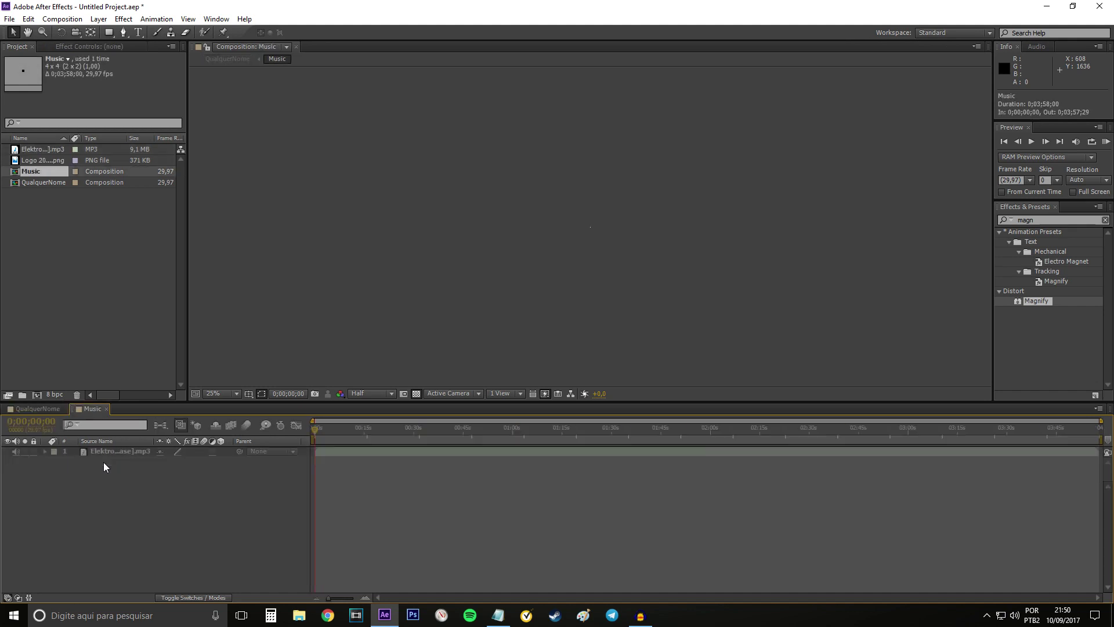
# Convert the MP3 audio to keyframes, creating an Audio Amplitude layer.
pyautogui.click(110, 453)
pyautogui.rightClick(109, 453)
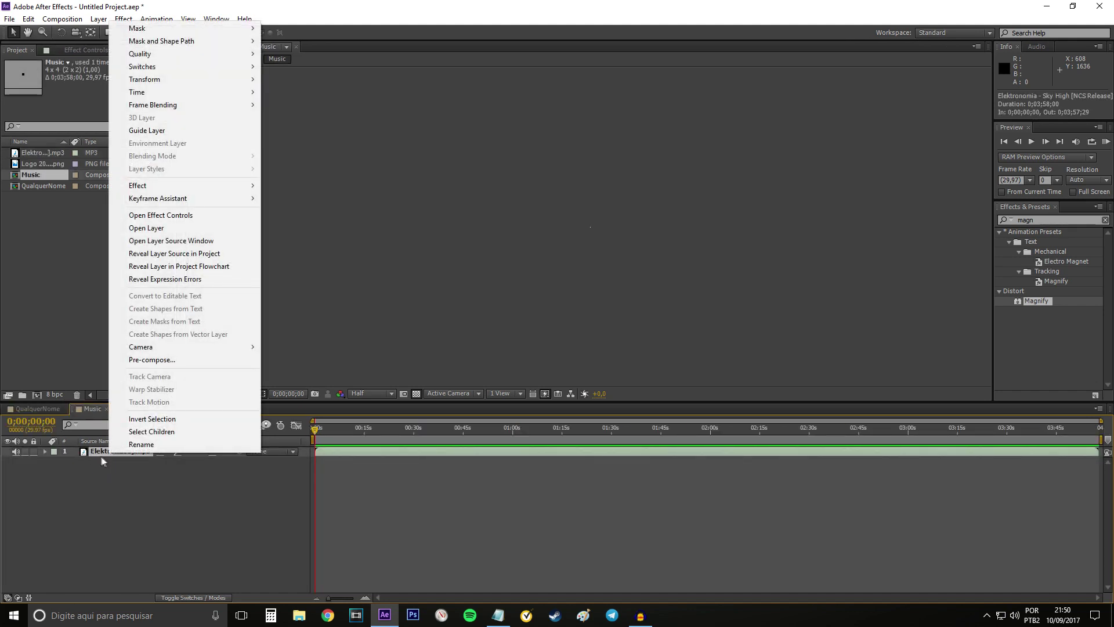
pyautogui.moveTo(219, 199)
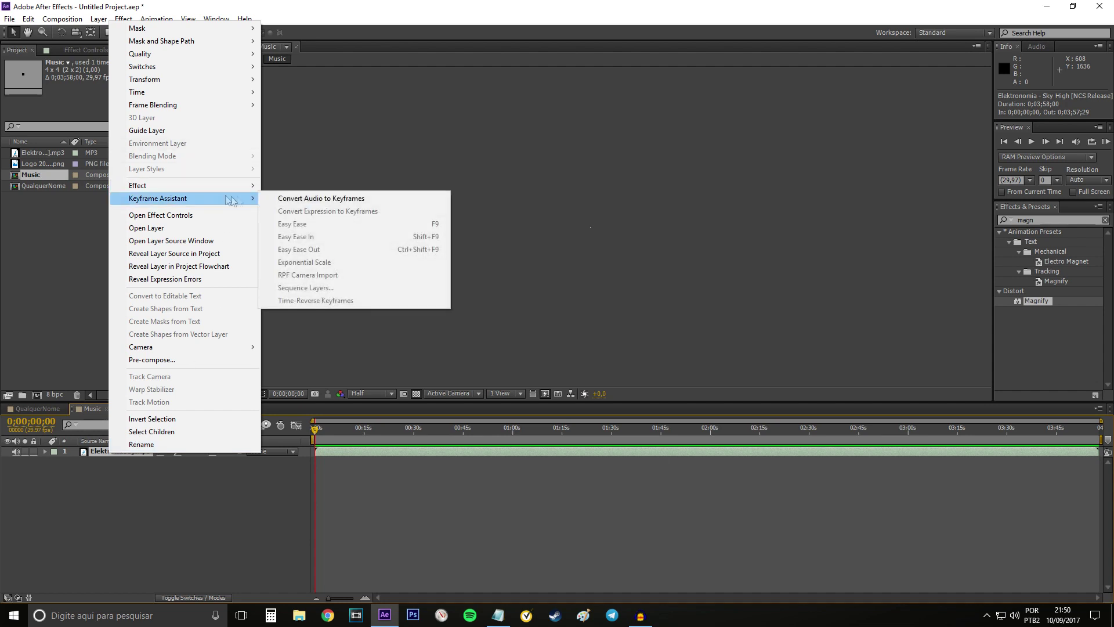
pyautogui.click(272, 199)
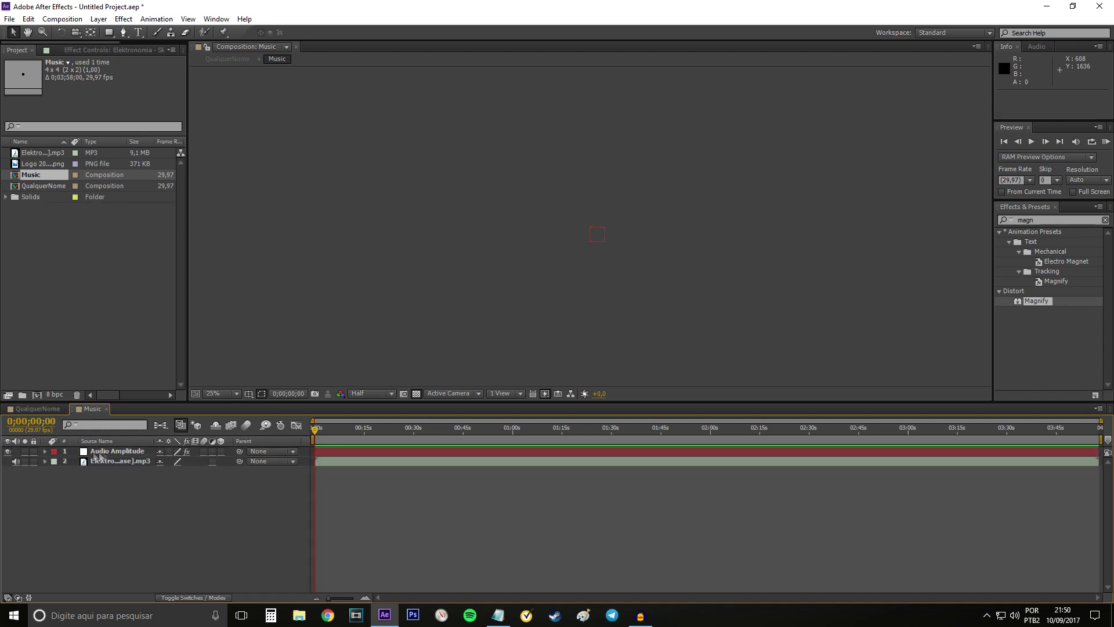
# Delete the Left and Right Channel effects, keeping only Both Channels, and close Music.
pyautogui.click(45, 453)
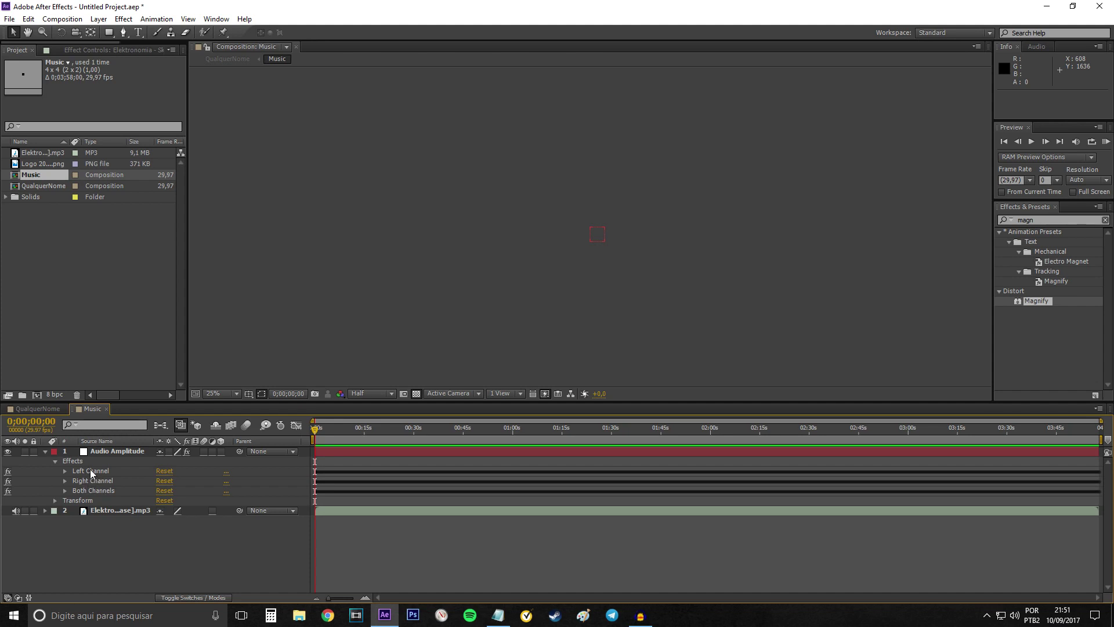
pyautogui.click(89, 471)
pyautogui.keyDown('ctrl'); pyautogui.click(85, 482); pyautogui.keyUp('ctrl')
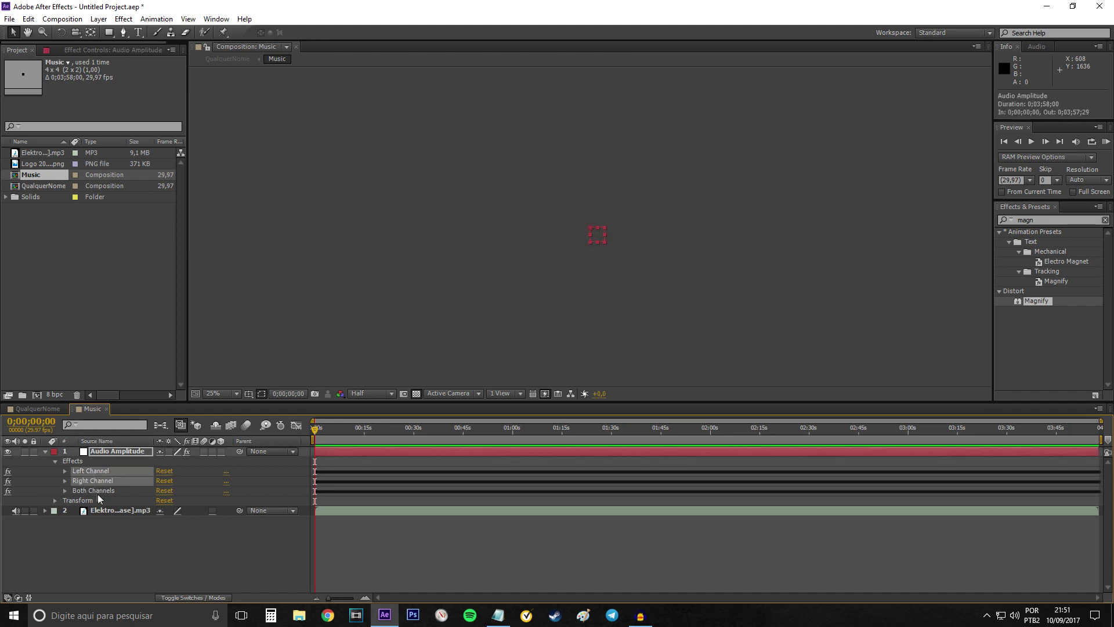
pyautogui.press('Delete')
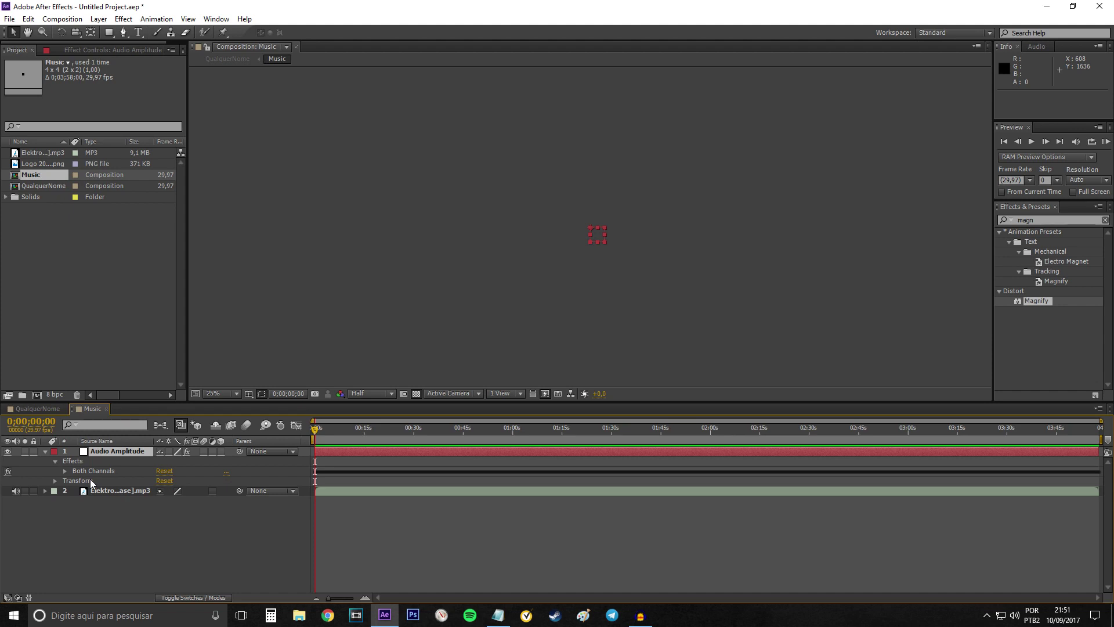
pyautogui.click(106, 408)
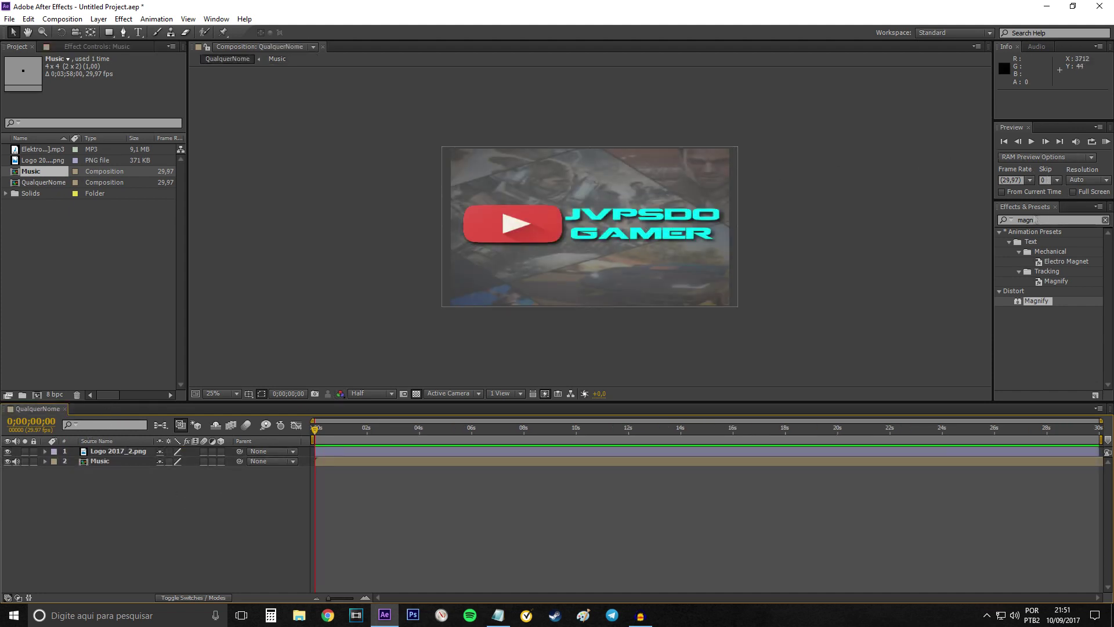
# Search Effects & Presets for 'magn' and apply Distort > Magnify to the logo layer.
pyautogui.click(1006, 221)
pyautogui.press('BackSpace')
pyautogui.click(1006, 221)
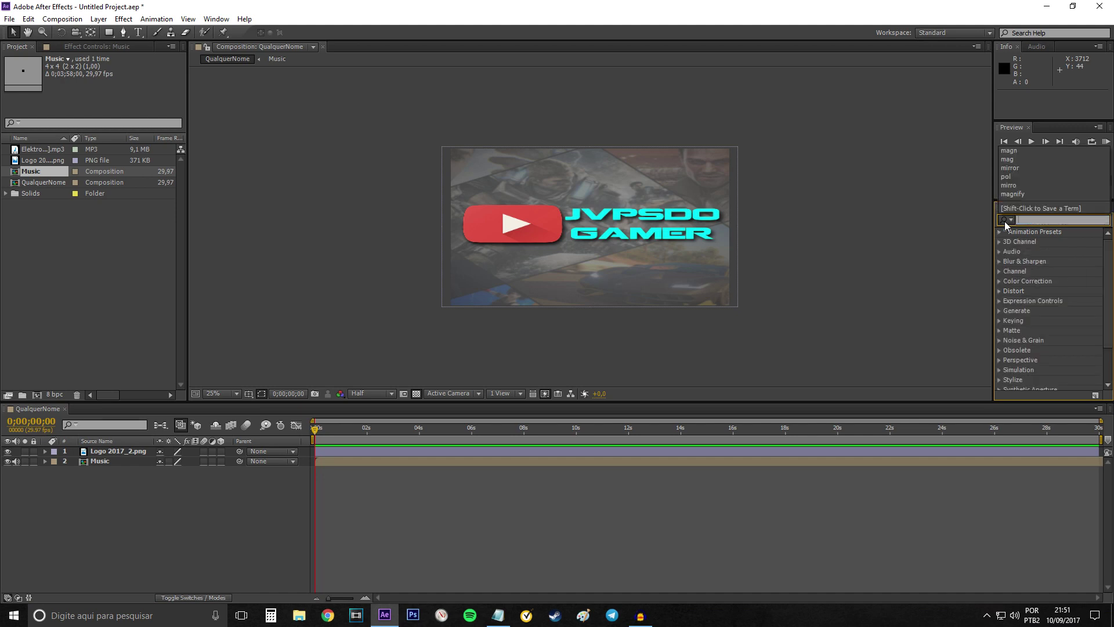
pyautogui.write('m')
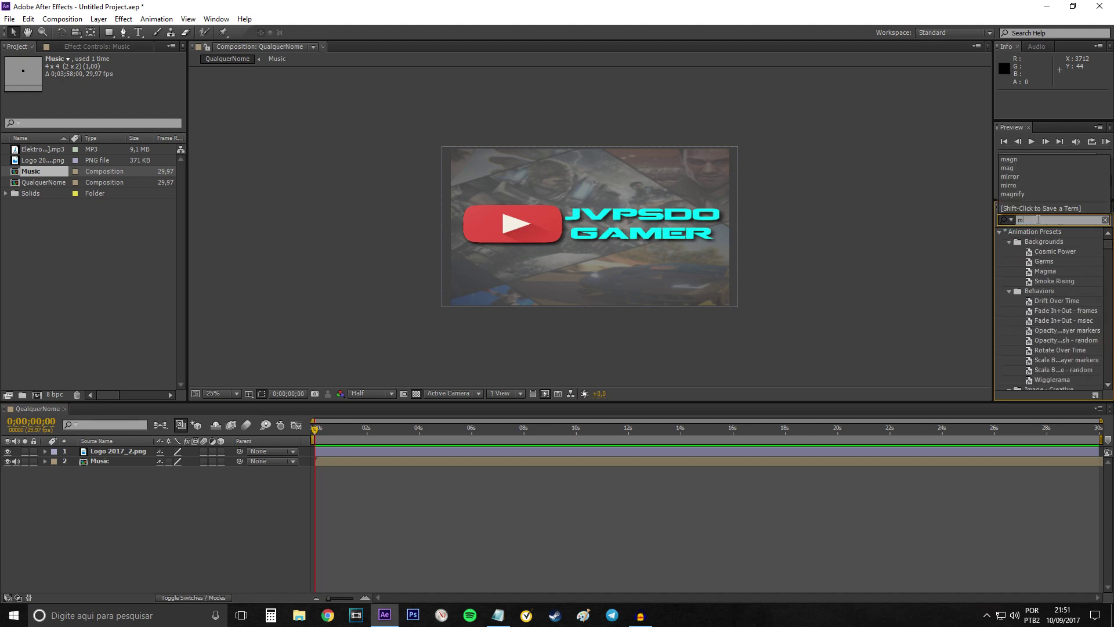
pyautogui.write('a')
pyautogui.write('g')
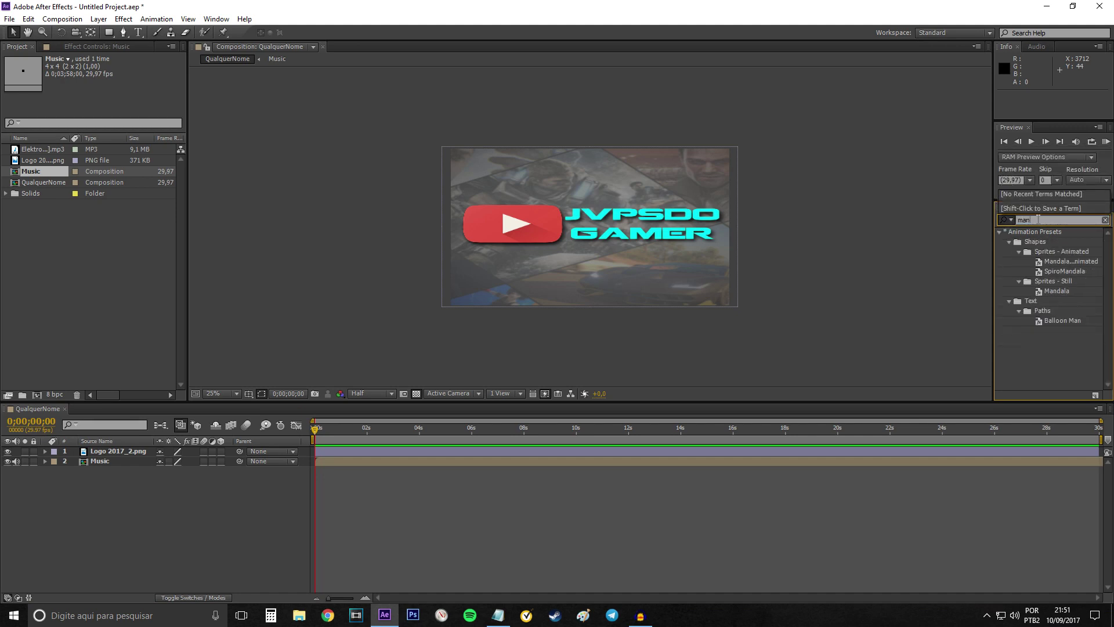
pyautogui.write('n')
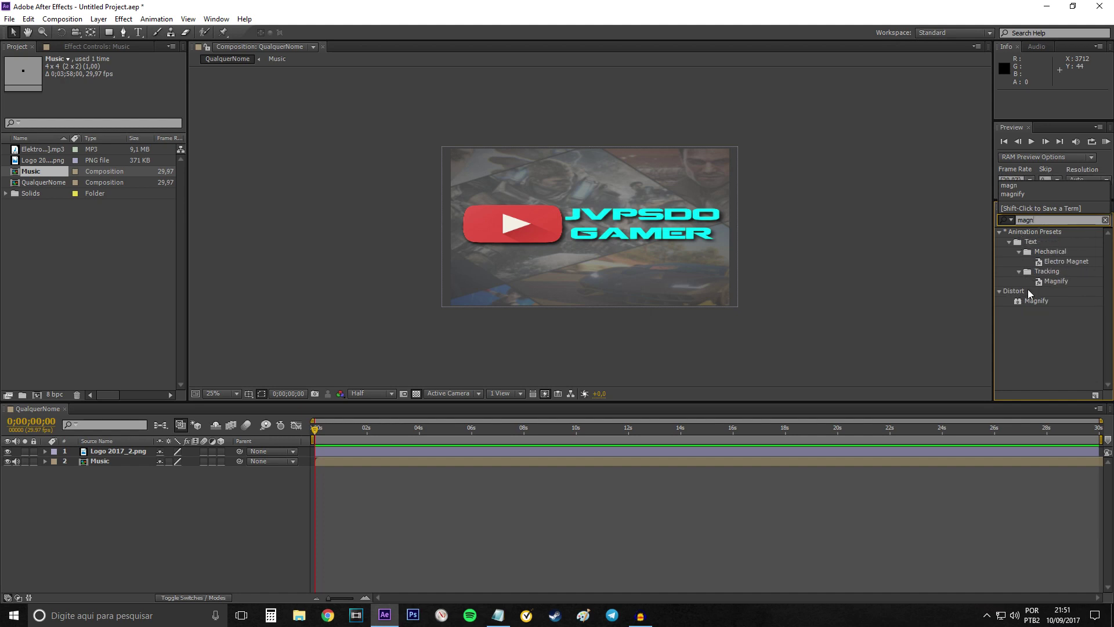
pyautogui.moveTo(1036, 300); pyautogui.dragTo(562, 234)
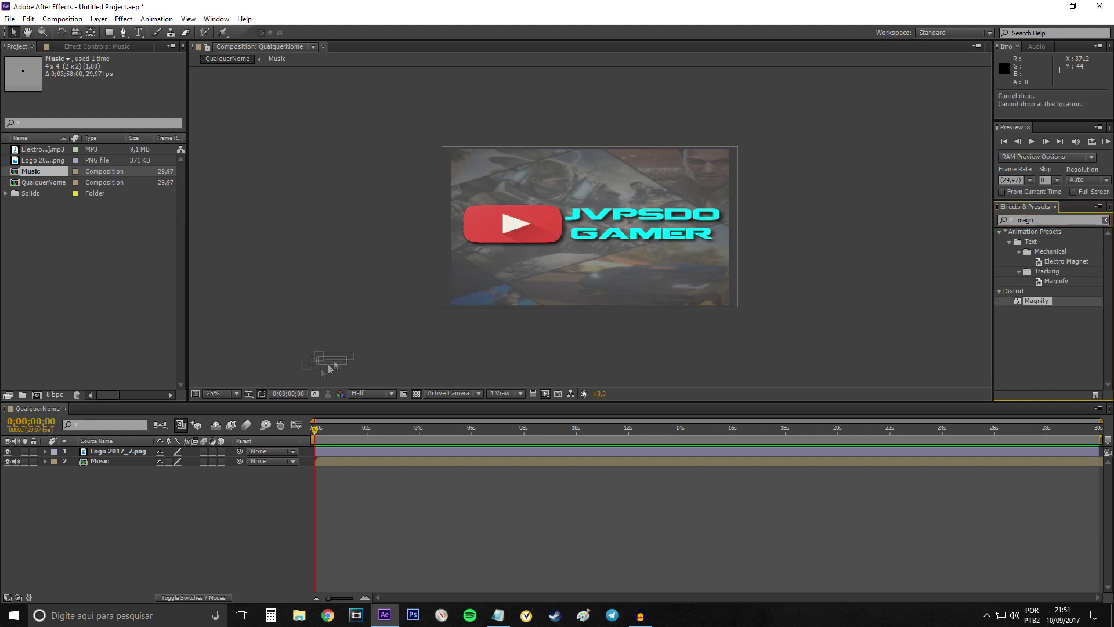
pyautogui.click(123, 452)
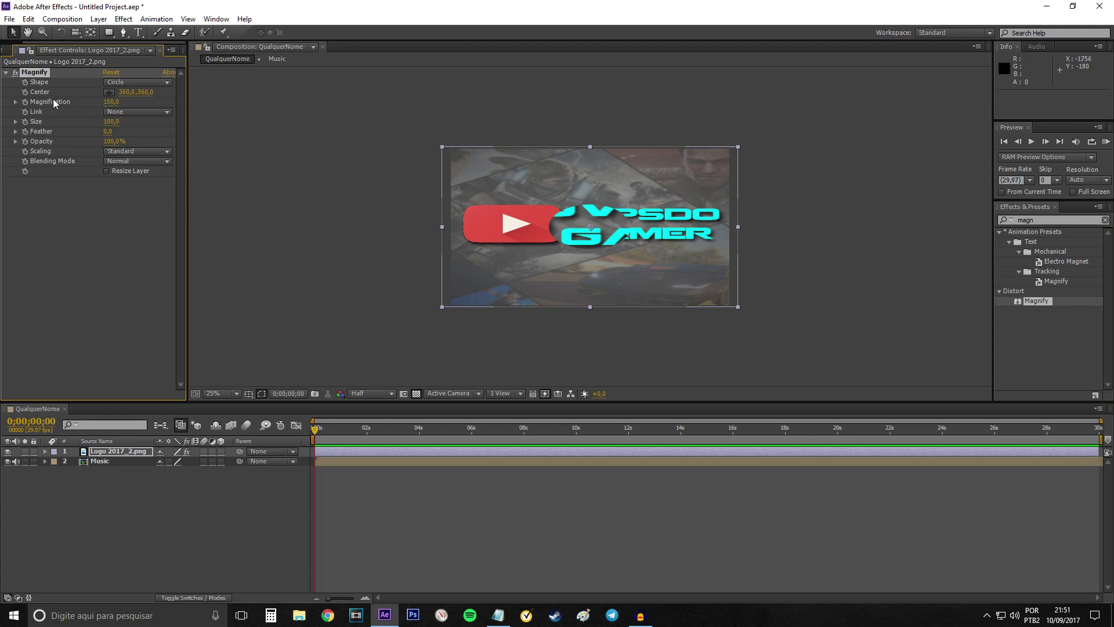
# Set Magnify's Magnification to 100 and Size to 1100, and enable an expression on Magnification.
pyautogui.click(112, 102)
pyautogui.write('1')
pyautogui.press('Return')
pyautogui.click(112, 122)
pyautogui.write('1400')
pyautogui.press('Return')
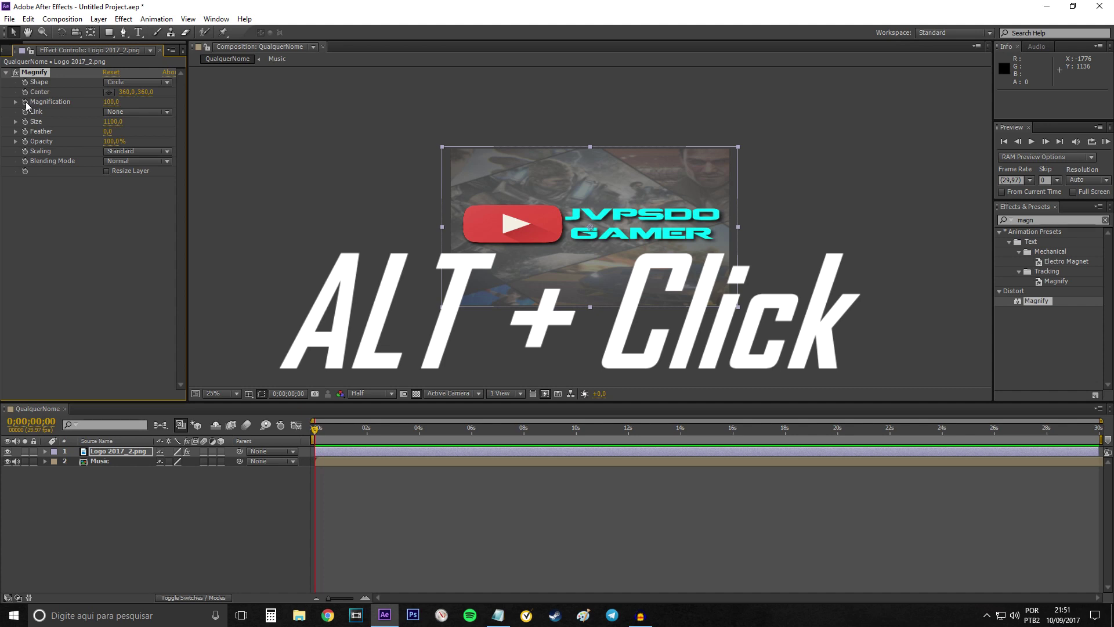
pyautogui.keyDown('alt'); pyautogui.click(25, 102); pyautogui.keyUp('alt')
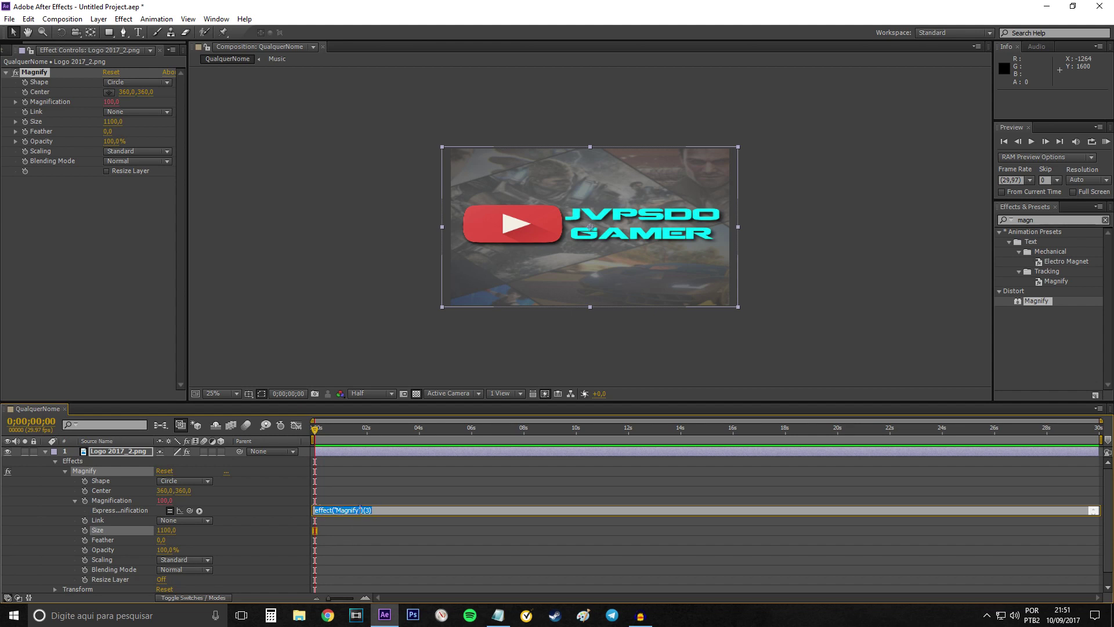
pyautogui.click(498, 616)
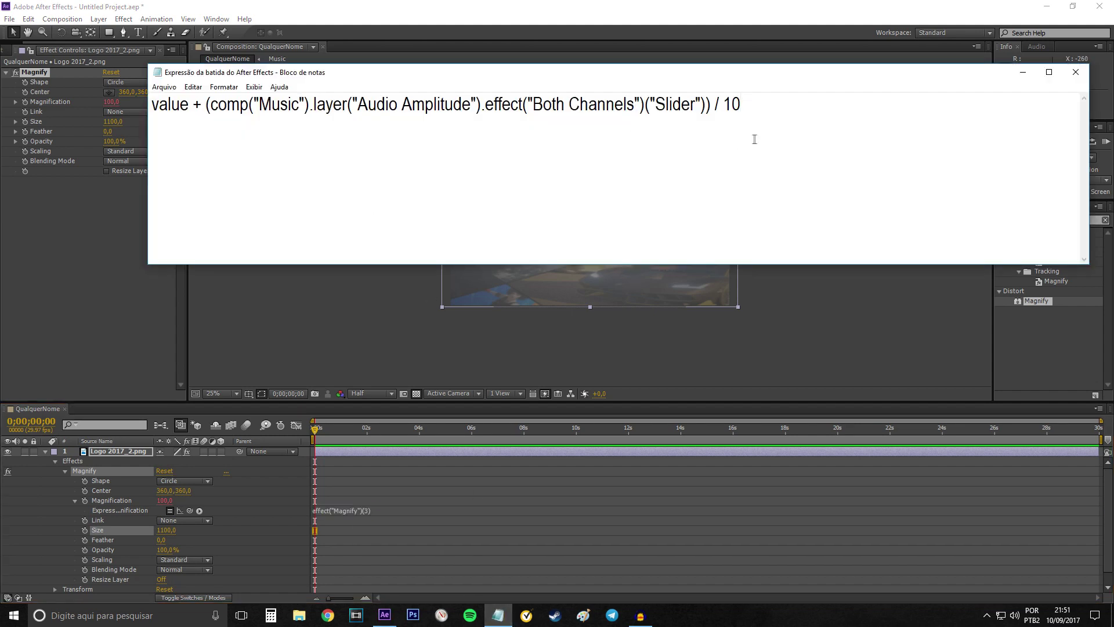
# Paste value + Music's Audio Amplitude Both Channels slider / 10 as the Magnification expression.
pyautogui.moveTo(754, 139); pyautogui.dragTo(87, 124)
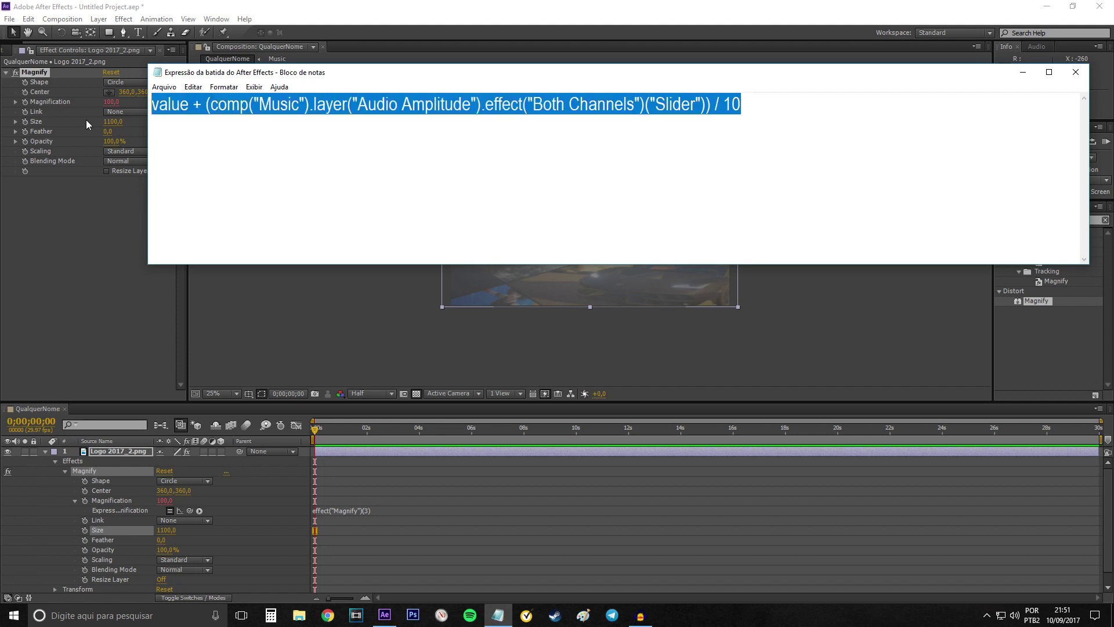
pyautogui.hotkey('ctrl', 'c')
pyautogui.click(87, 124)
pyautogui.click(376, 510)
pyautogui.hotkey('ctrl', 'v')
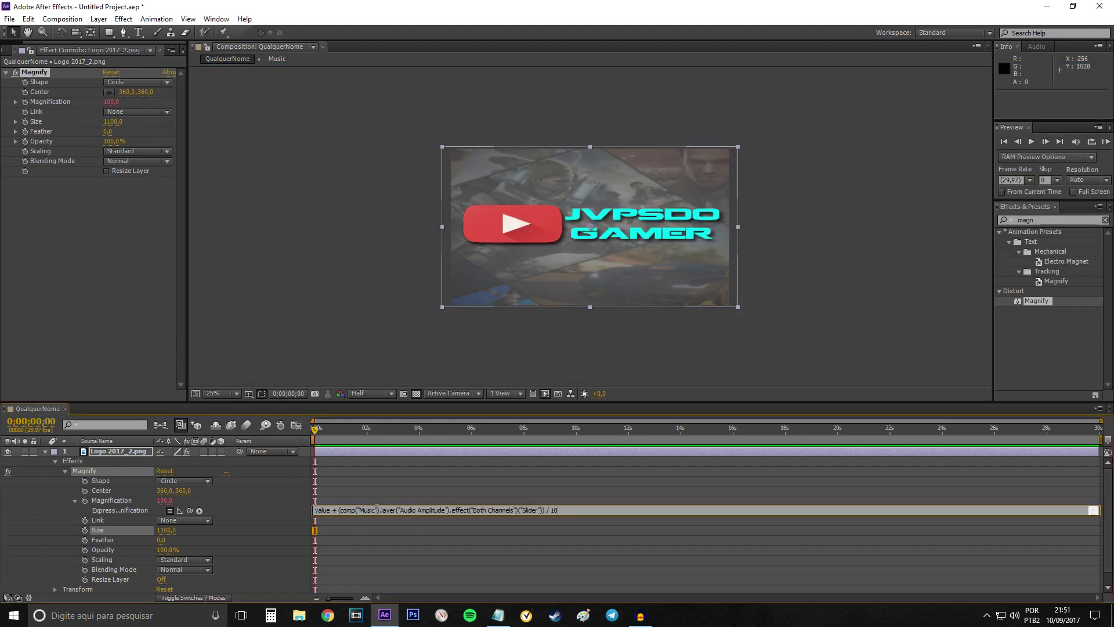
pyautogui.press('KP_Enter')
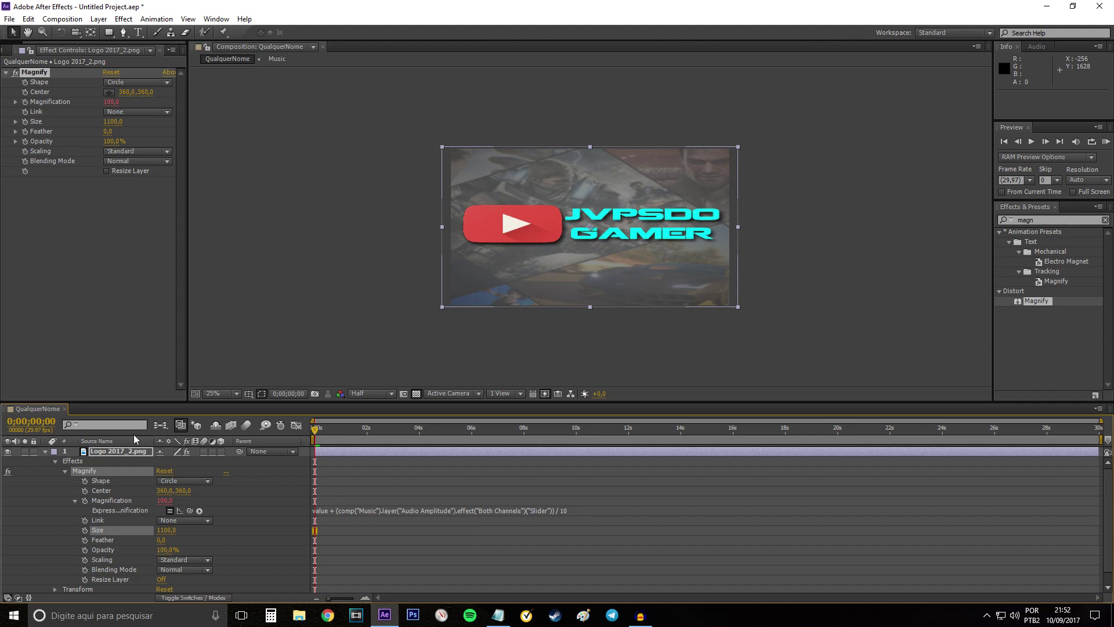
pyautogui.click(370, 511)
pyautogui.click(369, 511)
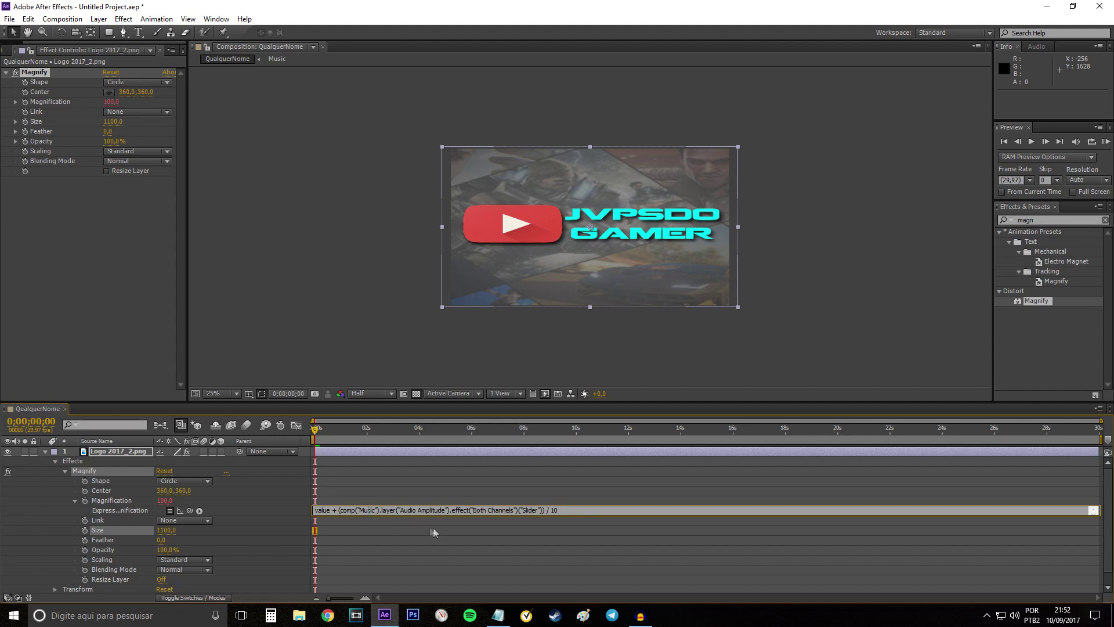
# Collapse the logo layer and RAM-preview QualquerNome to watch the logo pulse, then stop.
pyautogui.click(46, 452)
pyautogui.click(1107, 141)
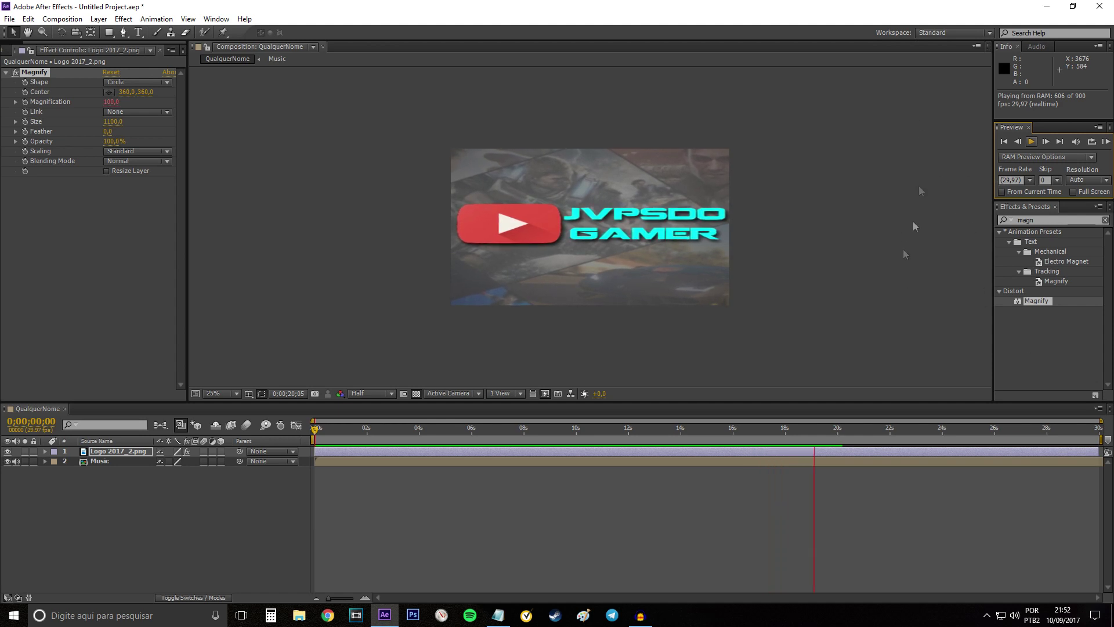
pyautogui.click(1037, 140)
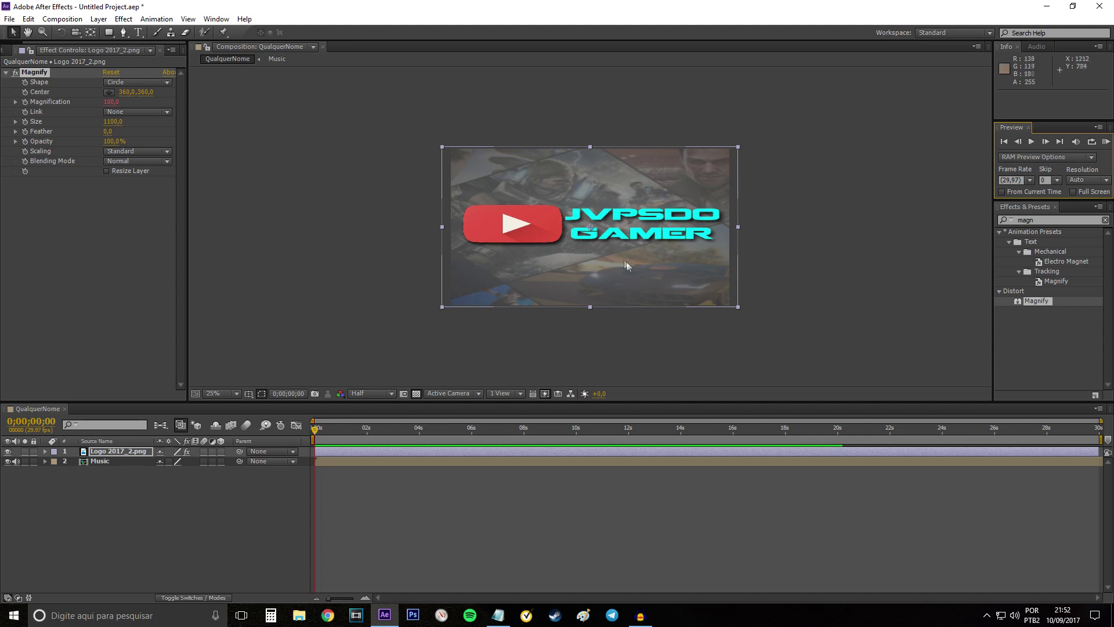